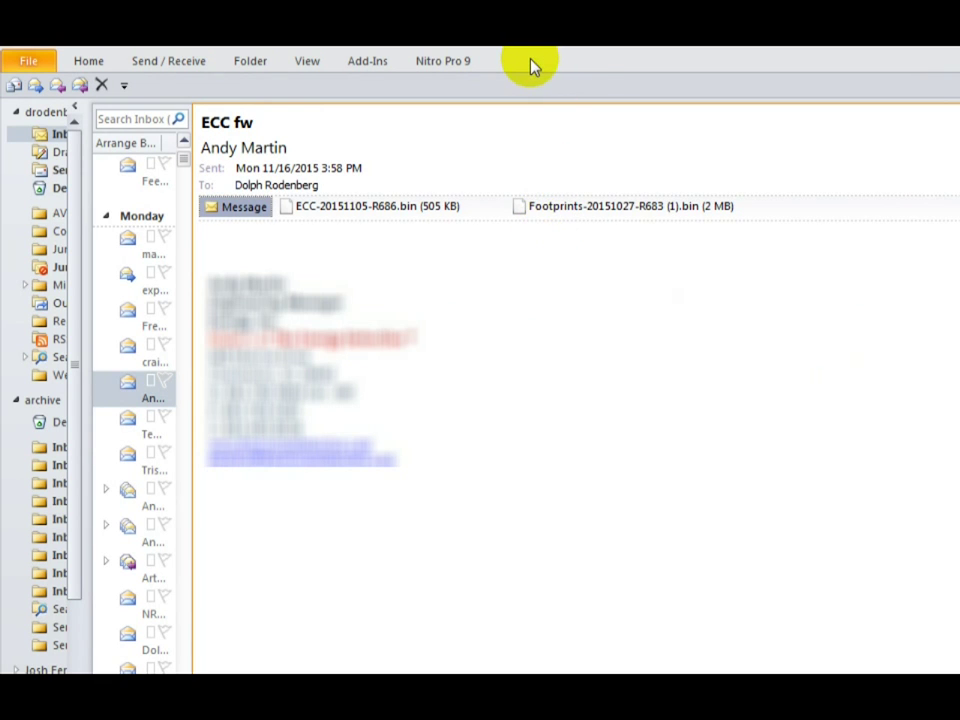
# - Copy the attachments ECC-20151105-R686.bin and Footprints-20151027-R683 (1).bin from the "ECC fw" e-mail to the desktop
pyautogui.moveTo(531, 62); pyautogui.dragTo(823, 84)
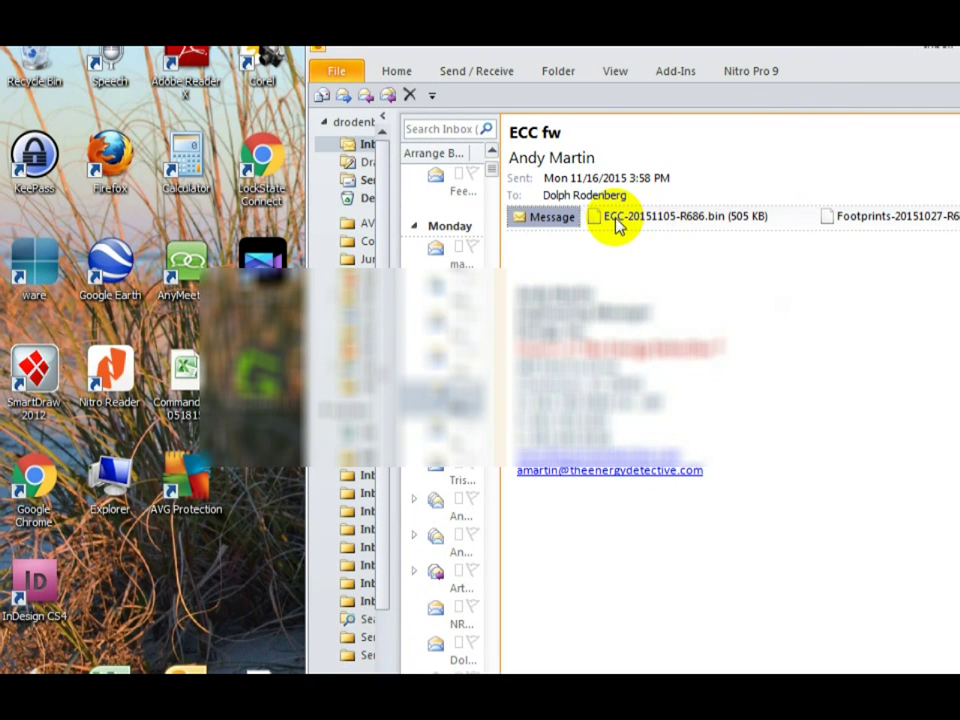
pyautogui.moveTo(615, 220); pyautogui.dragTo(118, 592)
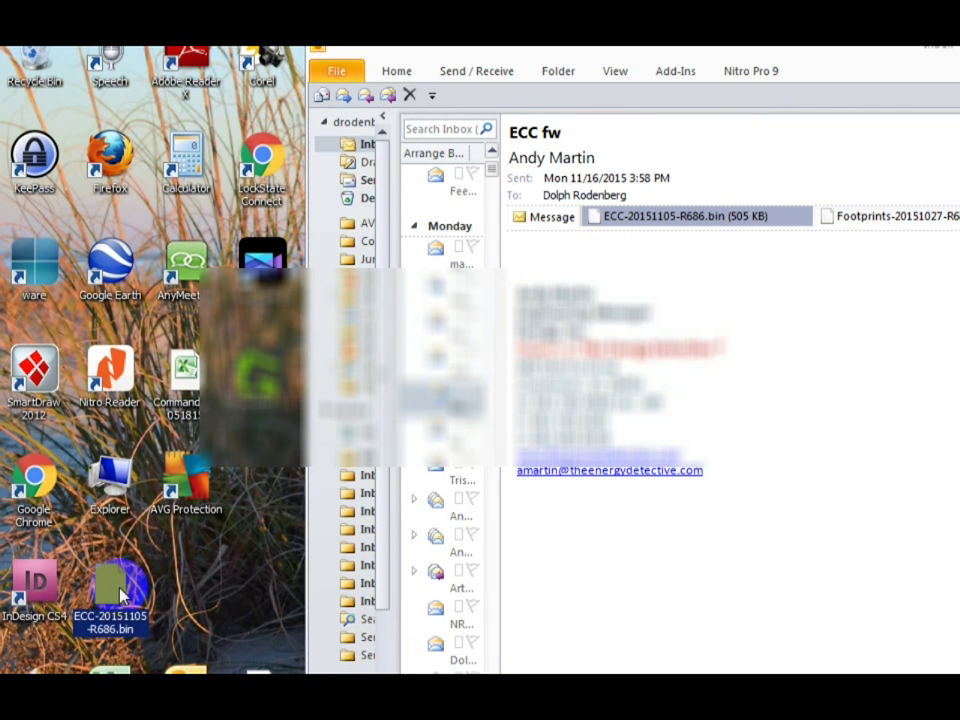
pyautogui.moveTo(898, 218); pyautogui.dragTo(204, 574)
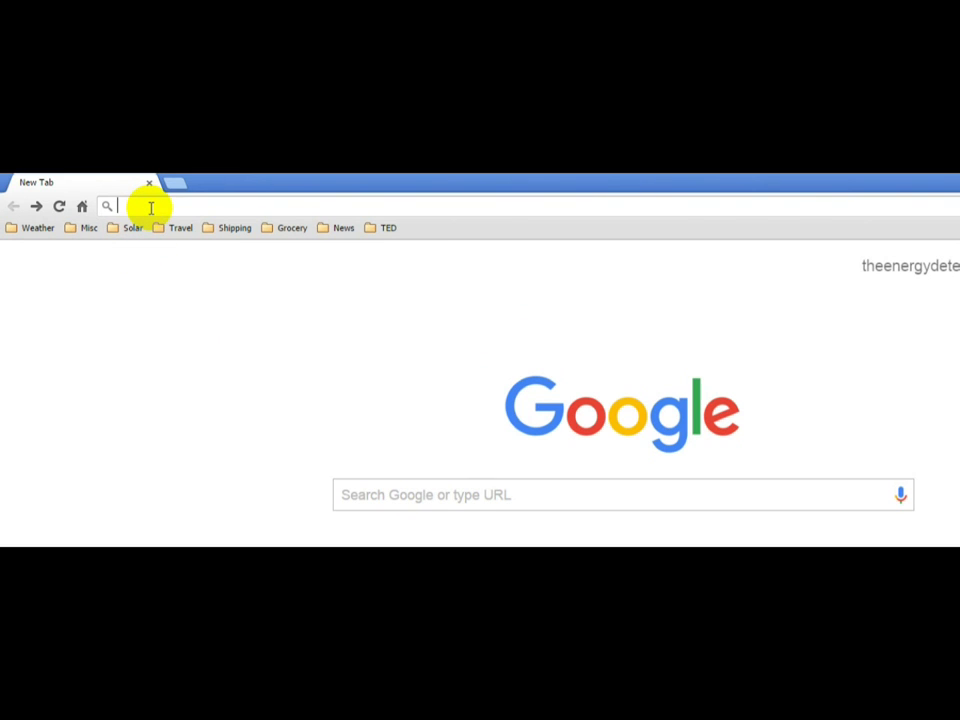
pyautogui.write('http')
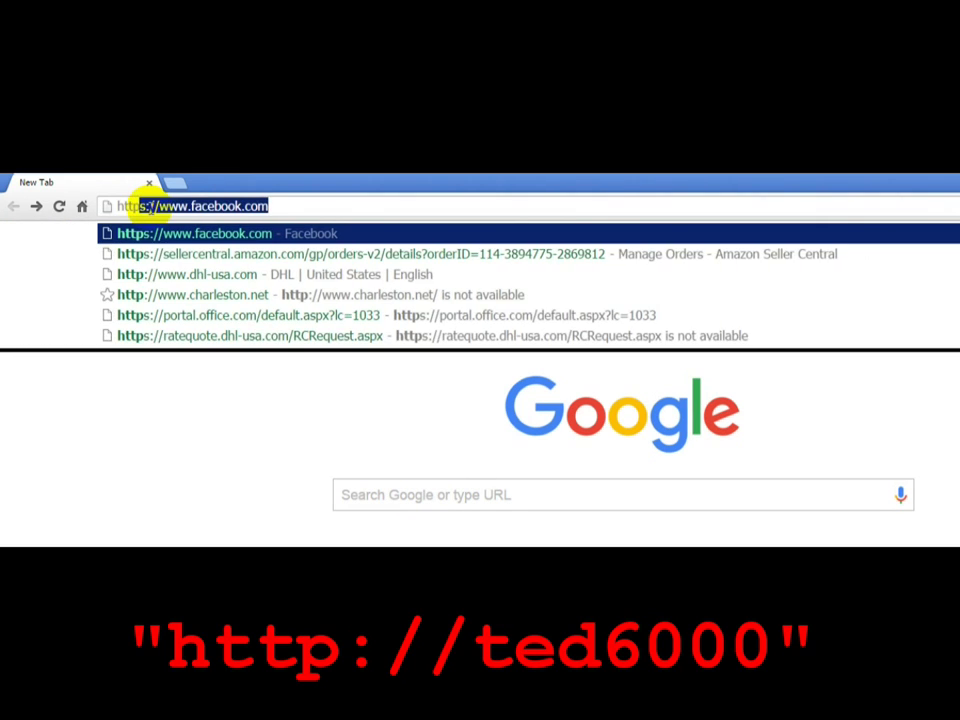
pyautogui.write(':')
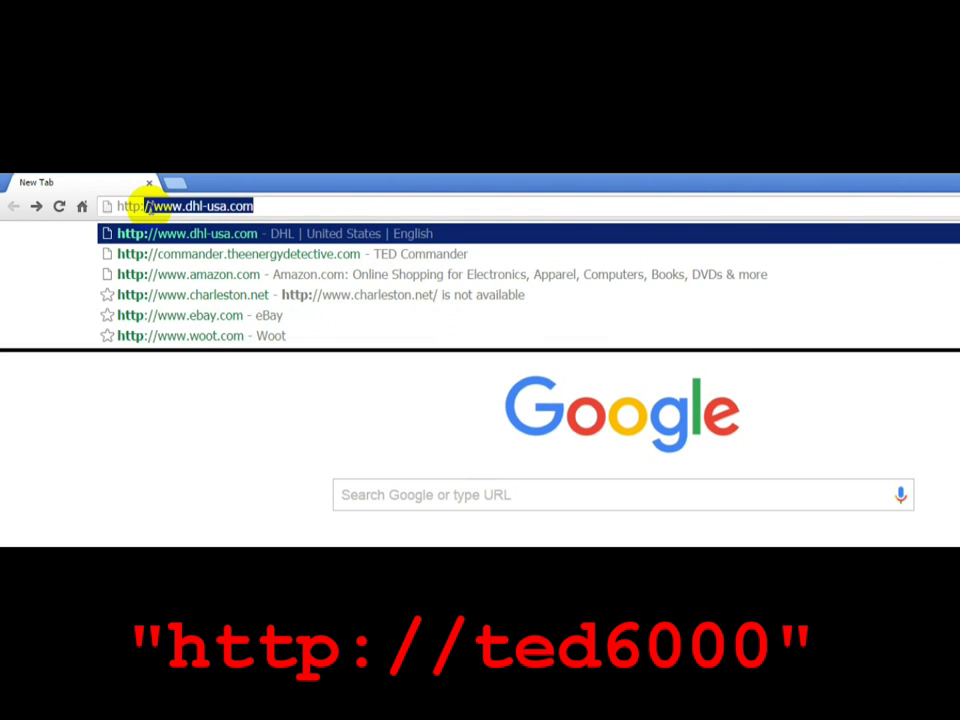
pyautogui.write('//')
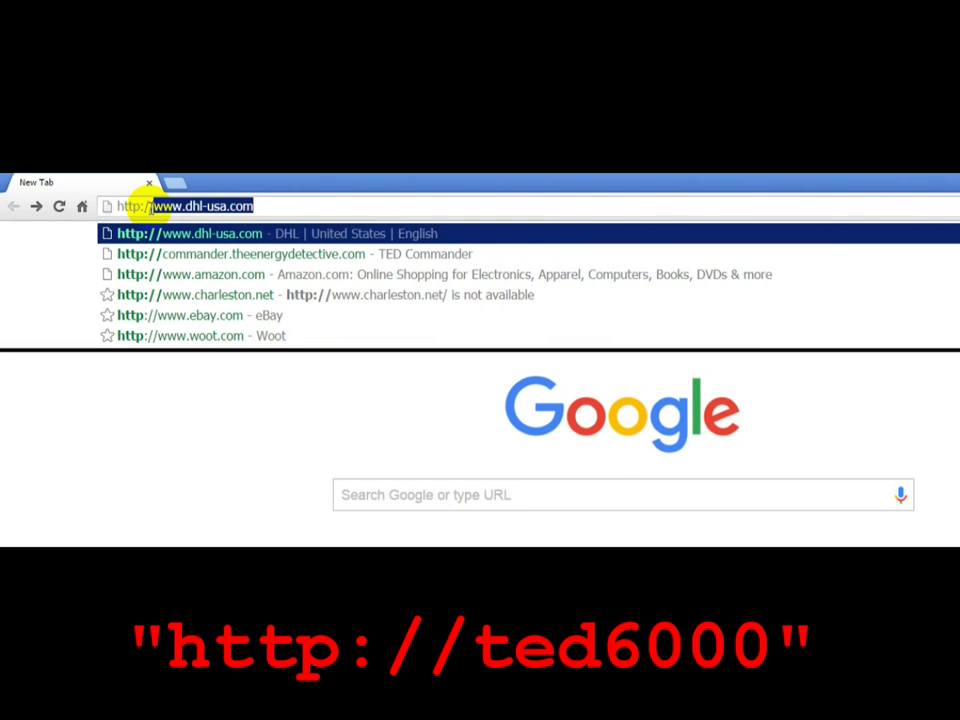
pyautogui.write('ted')
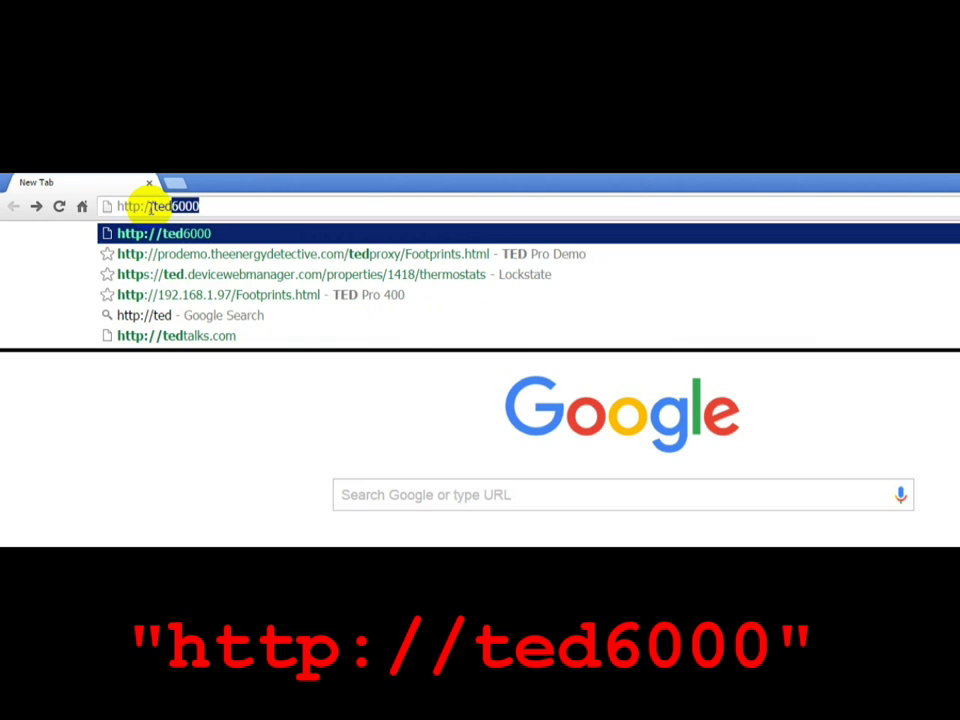
pyautogui.write('6000')
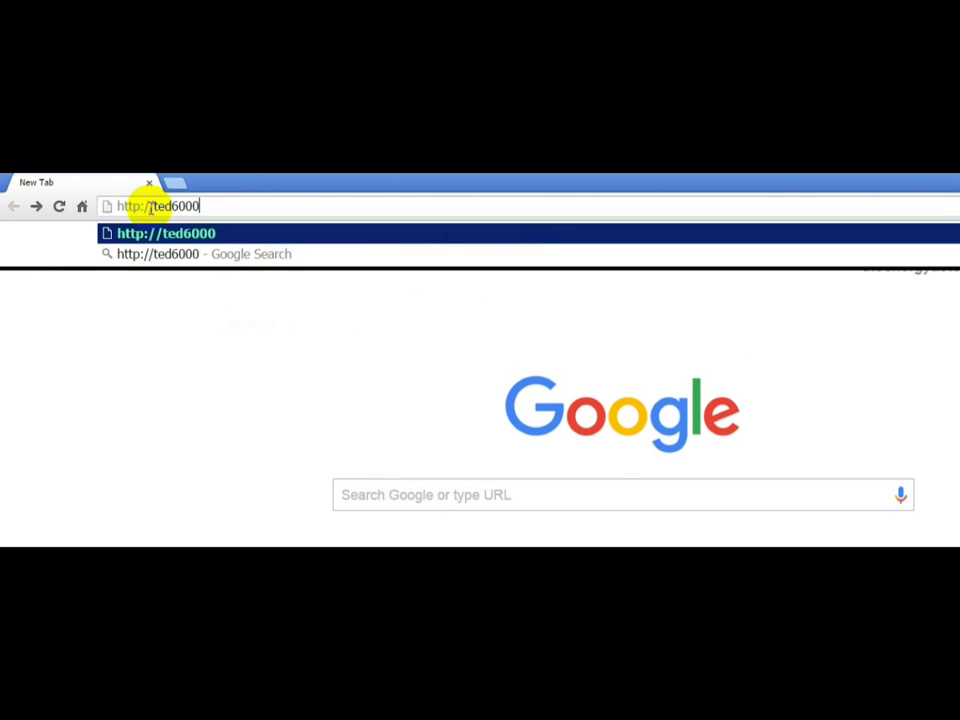
pyautogui.press('Return')
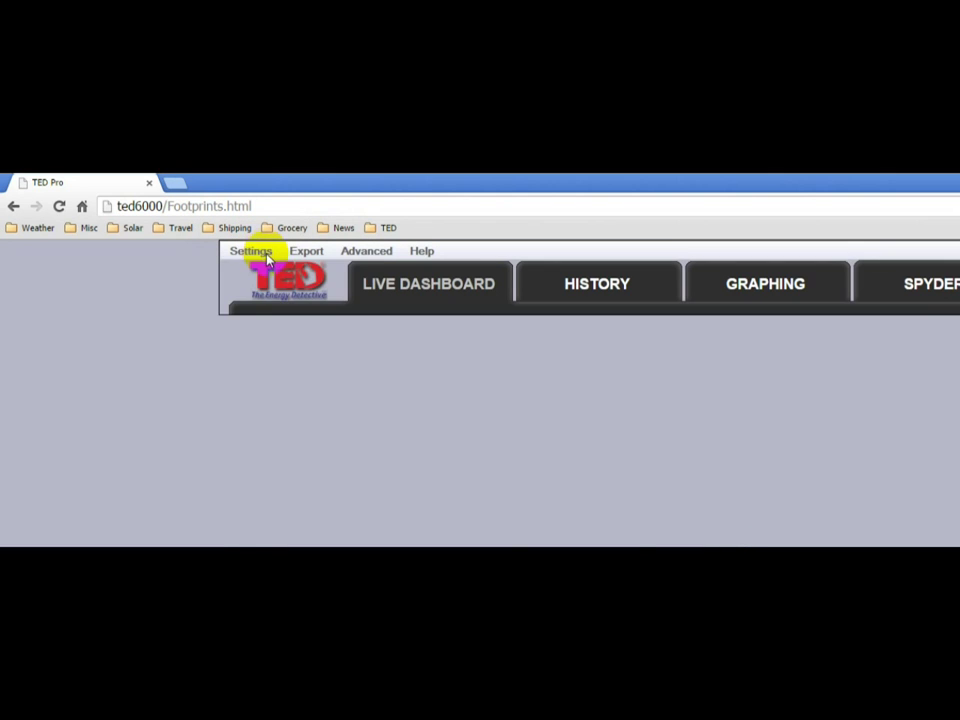
pyautogui.click(255, 250)
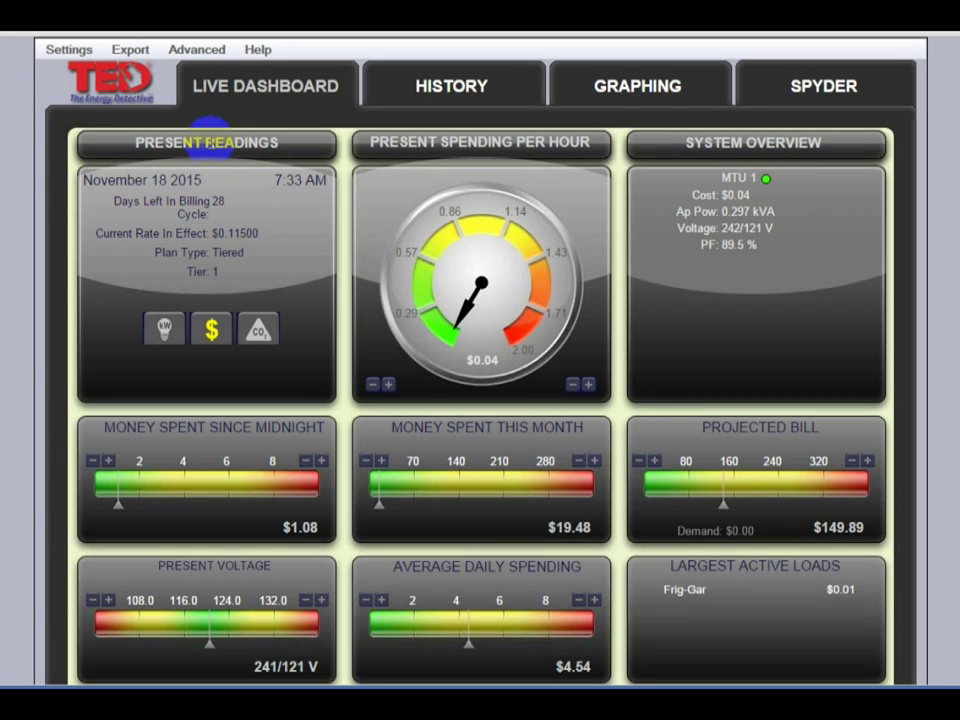
# - Upload ECC-20151105-R686.bin from the desktop as a TED firmware update, acknowledge the message and close the update dialog
pyautogui.click(196, 50)
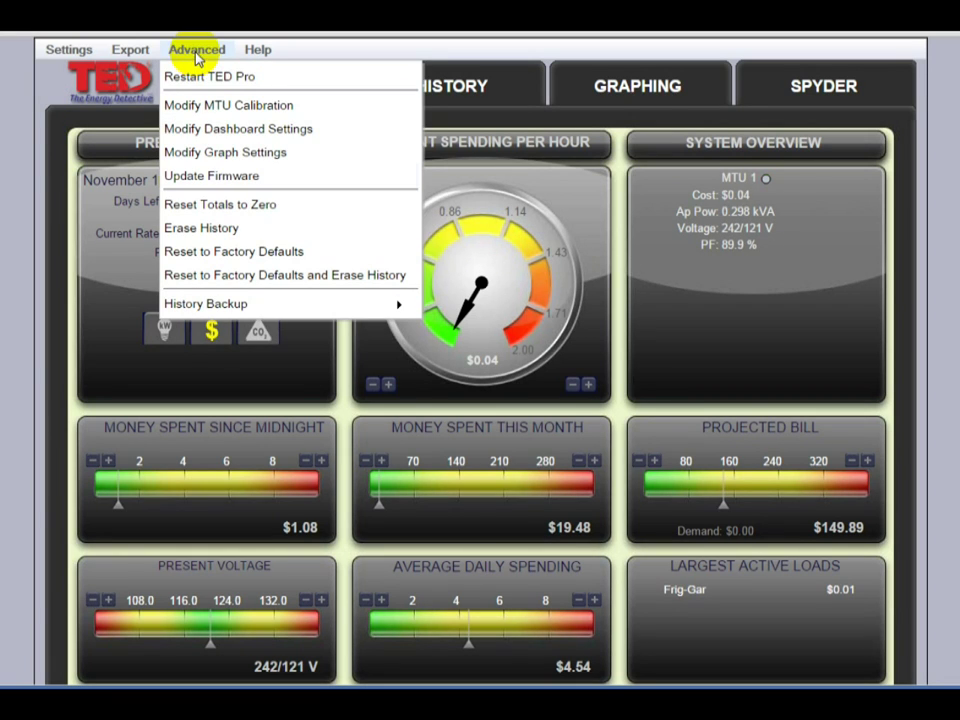
pyautogui.click(175, 176)
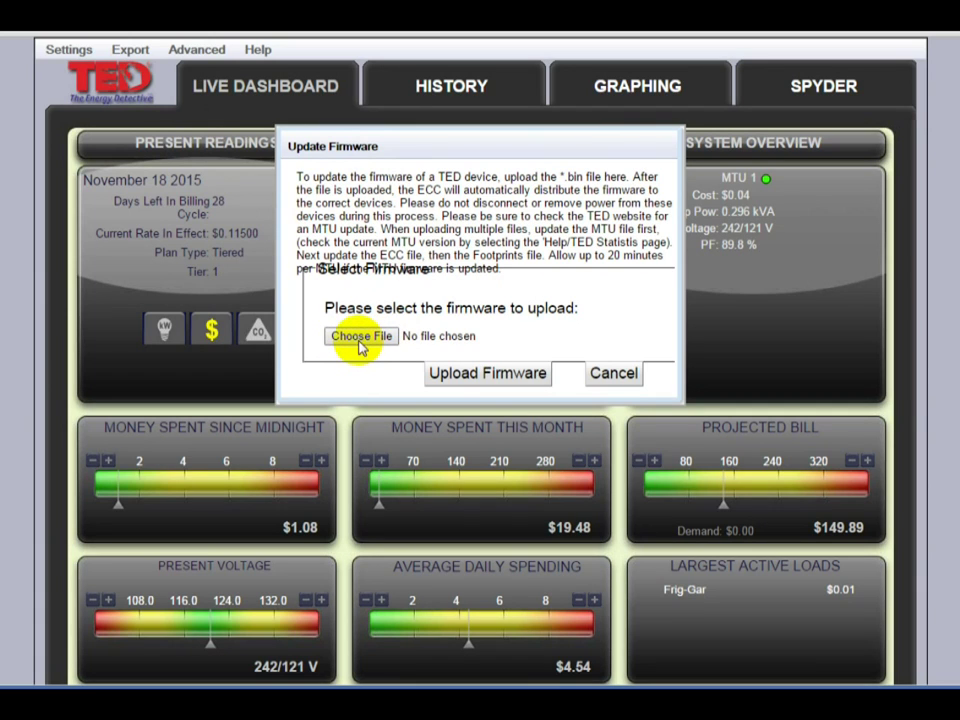
pyautogui.click(361, 336)
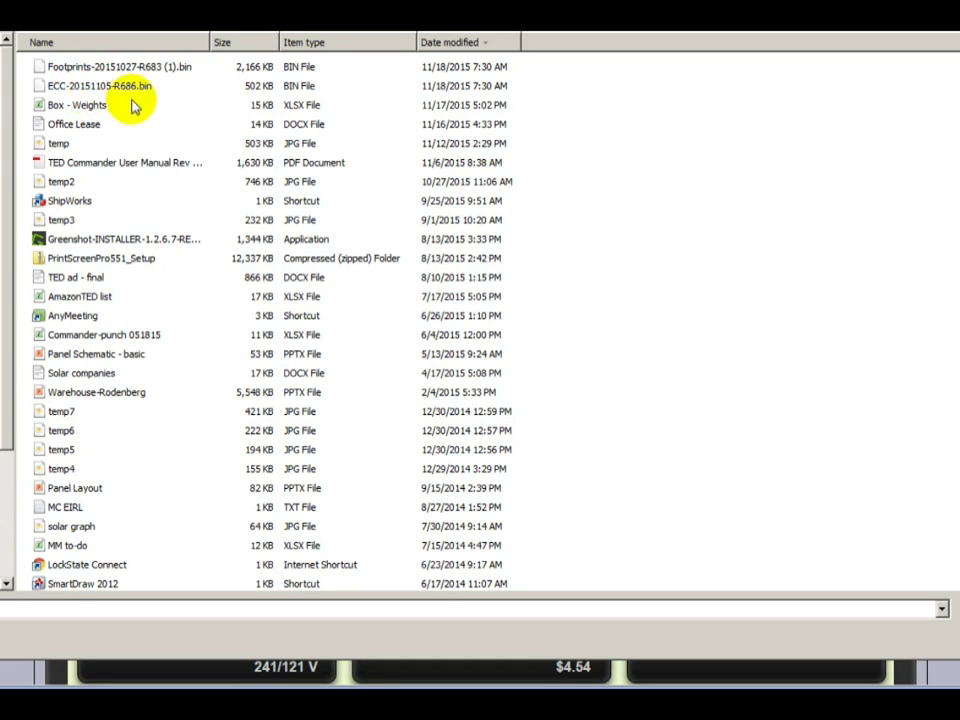
pyautogui.click(83, 88)
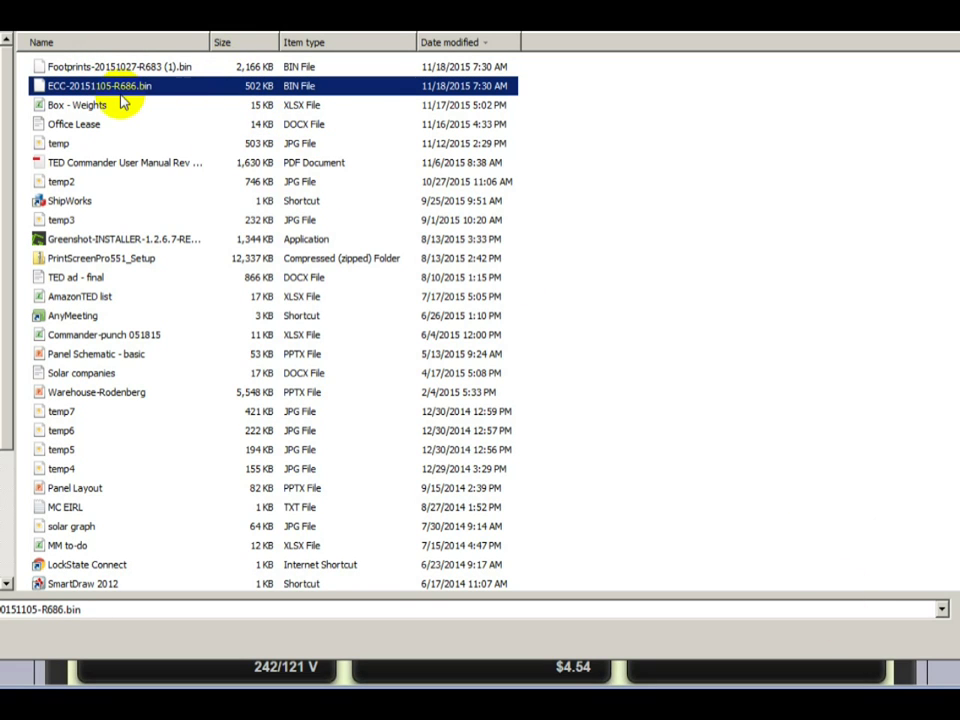
pyautogui.doubleClick(95, 84)
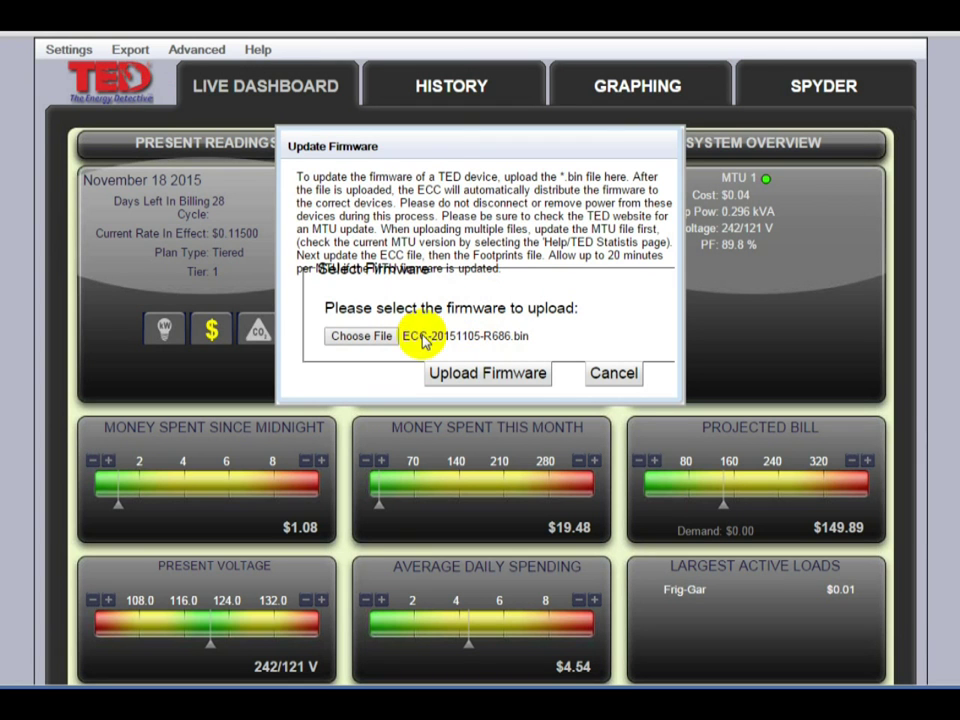
pyautogui.click(480, 376)
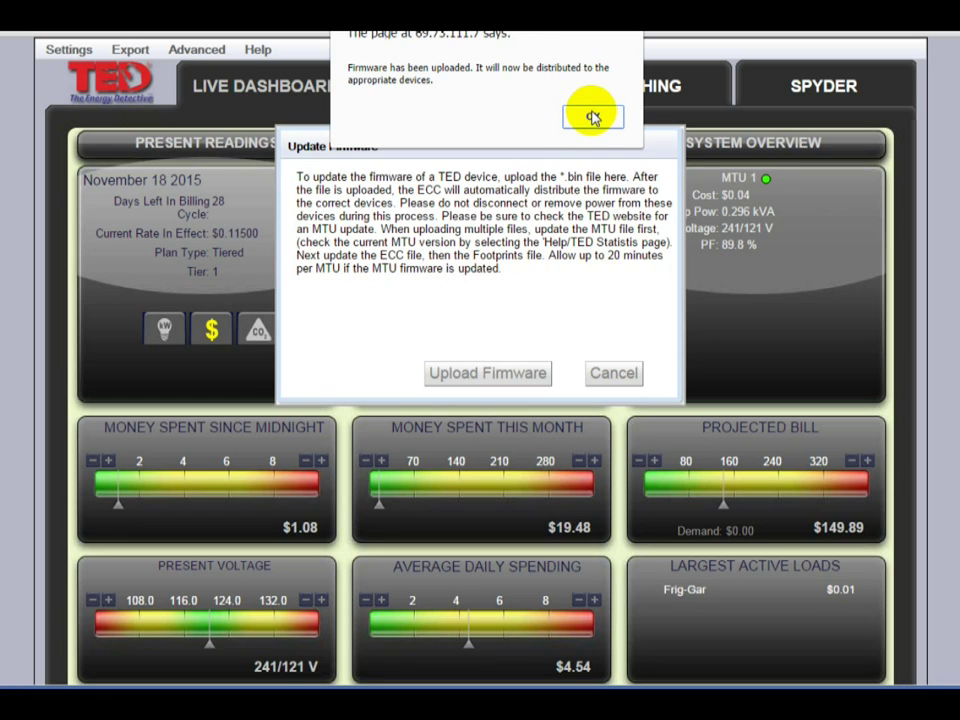
pyautogui.click(593, 118)
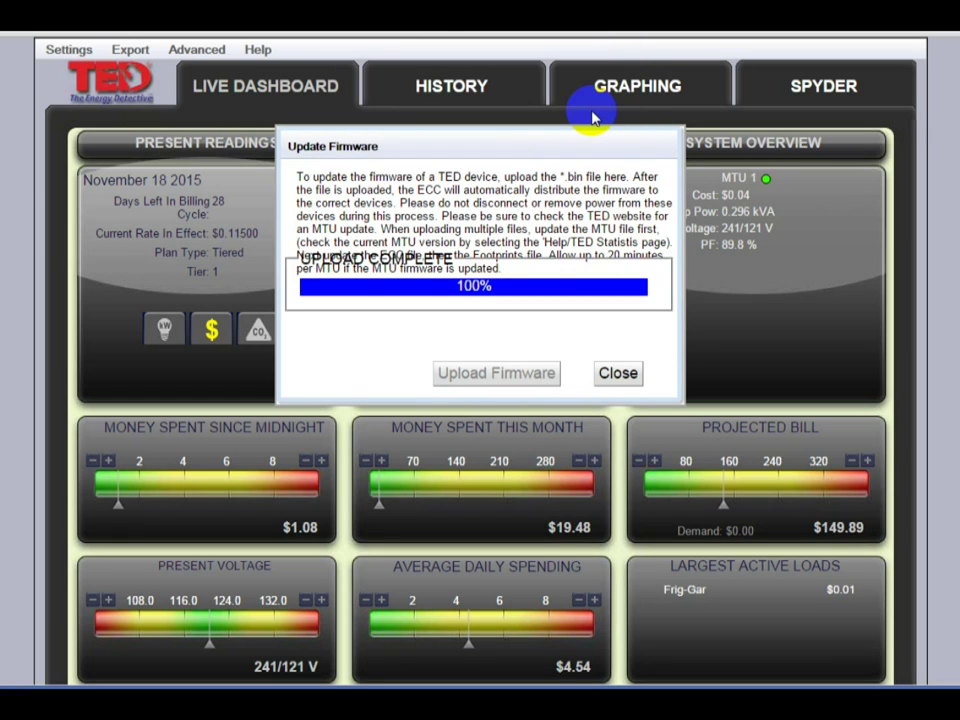
pyautogui.click(617, 373)
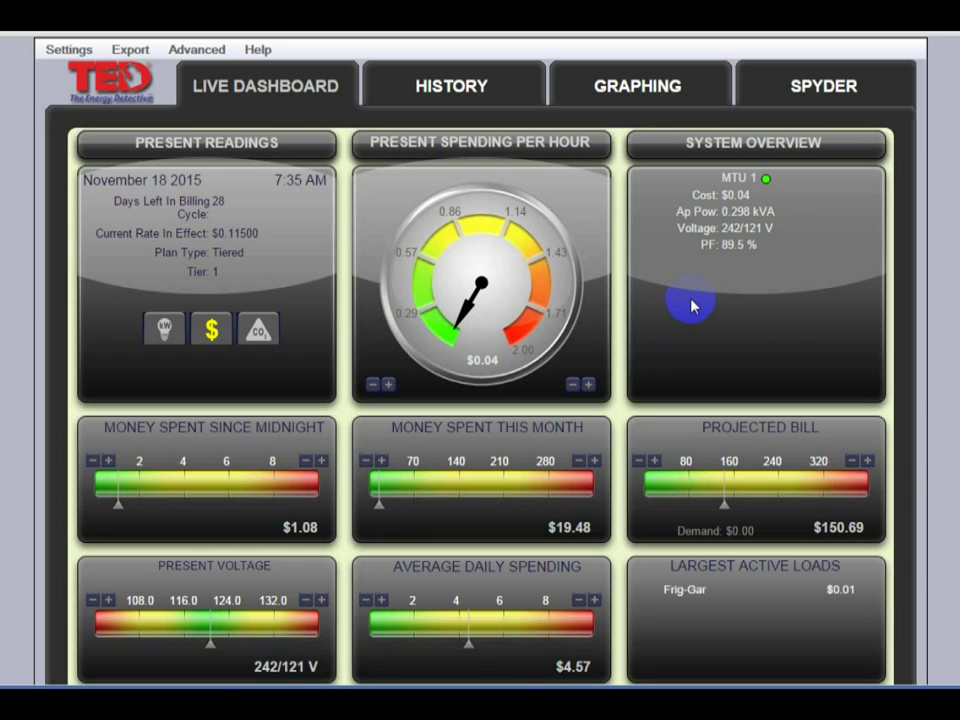
# - Upload Footprints-20151027-R683 (1).bin from the desktop as a second firmware update, acknowledge the message and close the update dialog
pyautogui.click(207, 50)
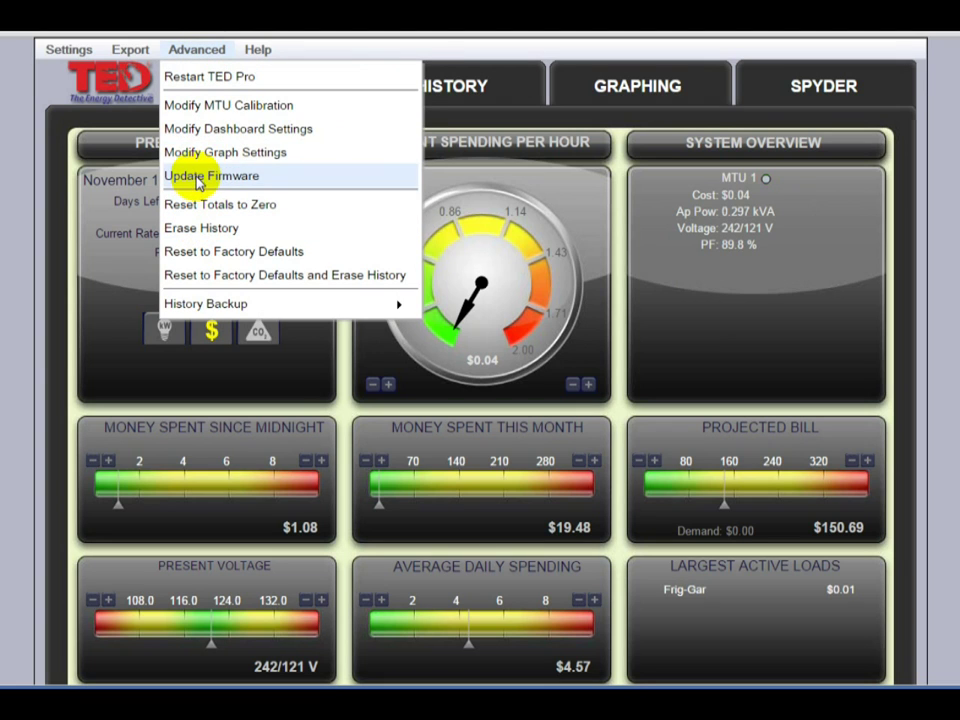
pyautogui.click(201, 181)
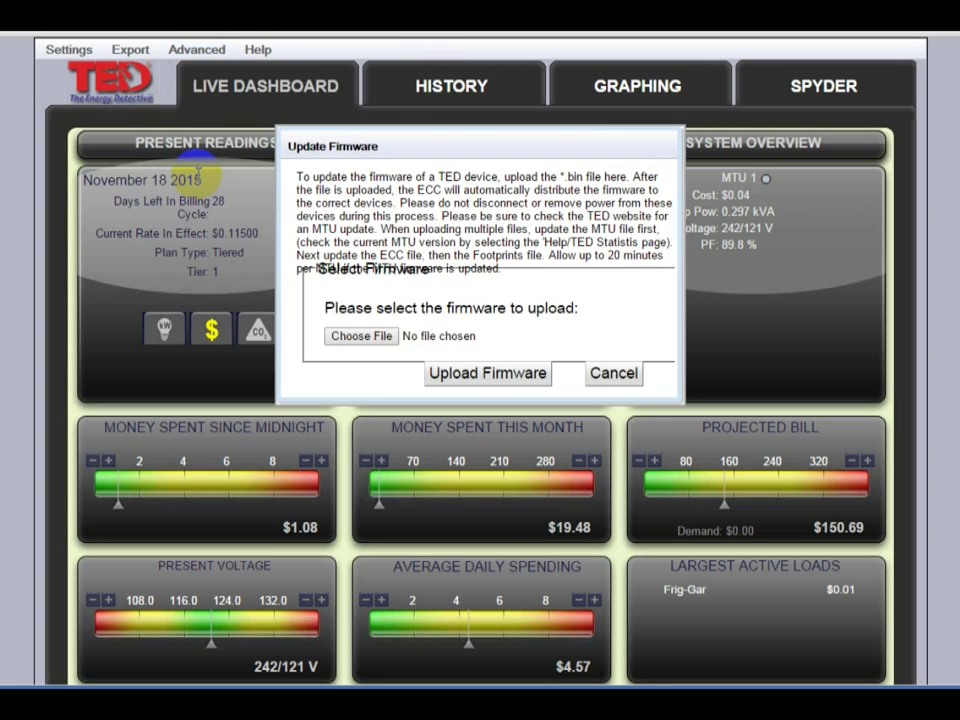
pyautogui.click(366, 338)
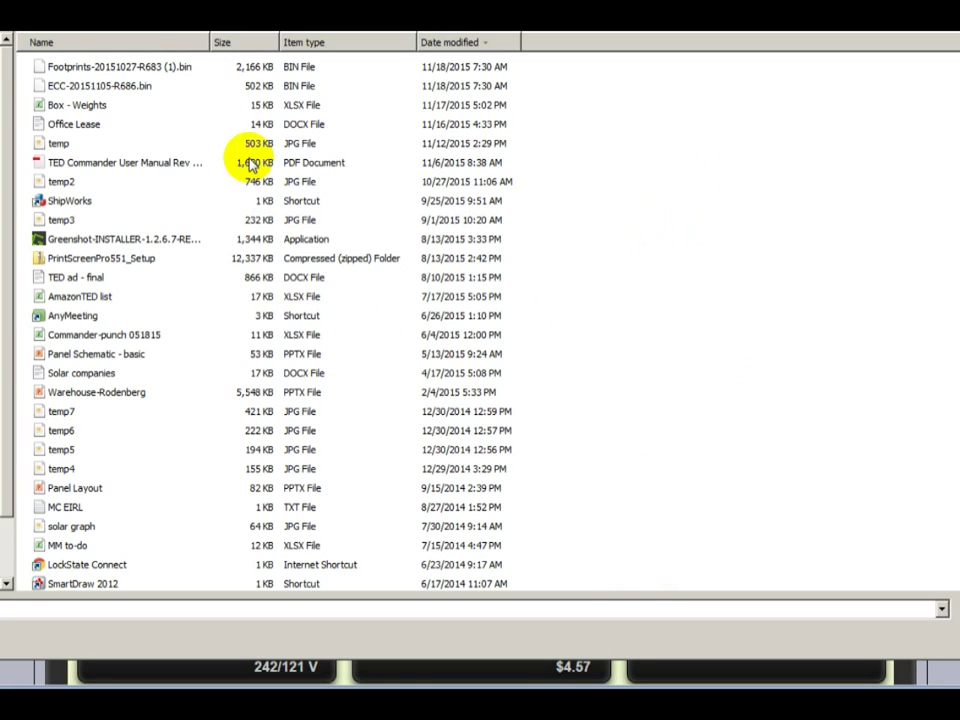
pyautogui.doubleClick(75, 68)
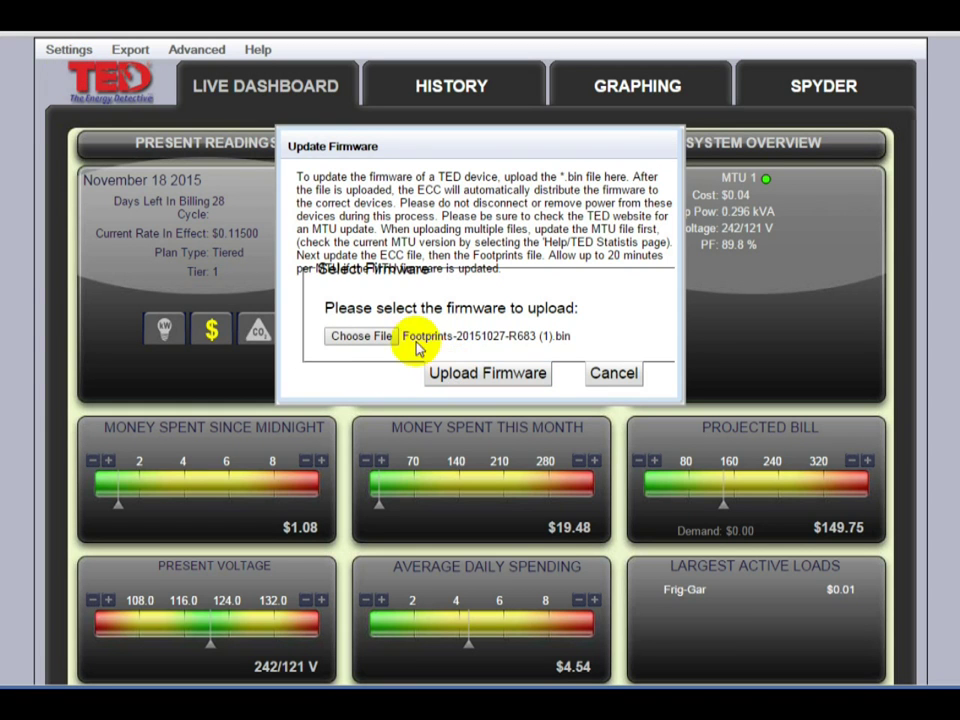
pyautogui.click(493, 377)
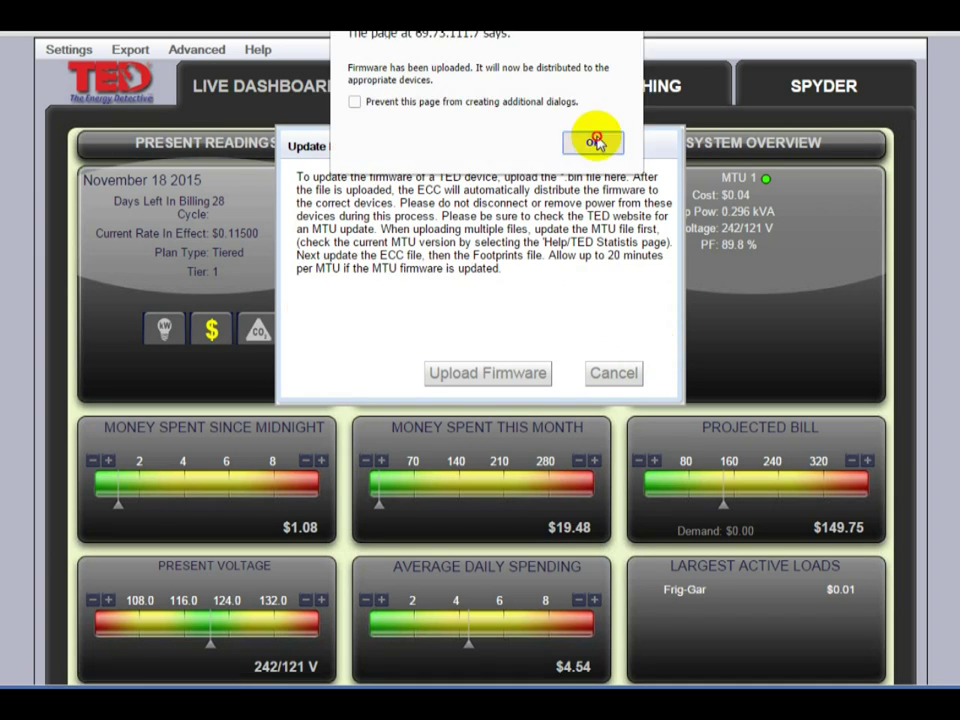
pyautogui.click(596, 138)
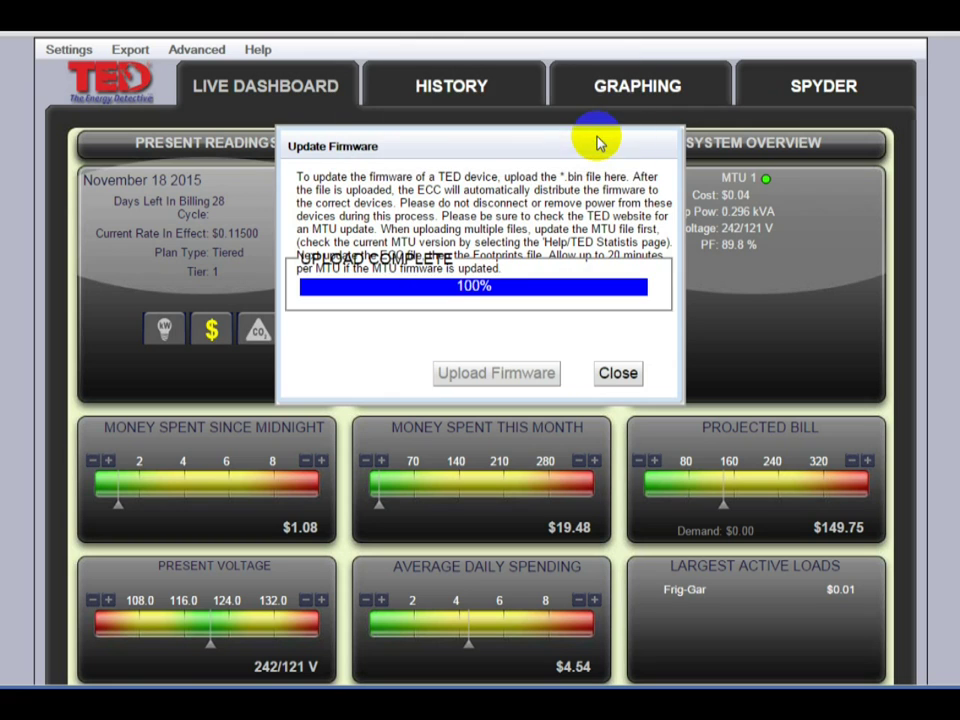
pyautogui.click(617, 374)
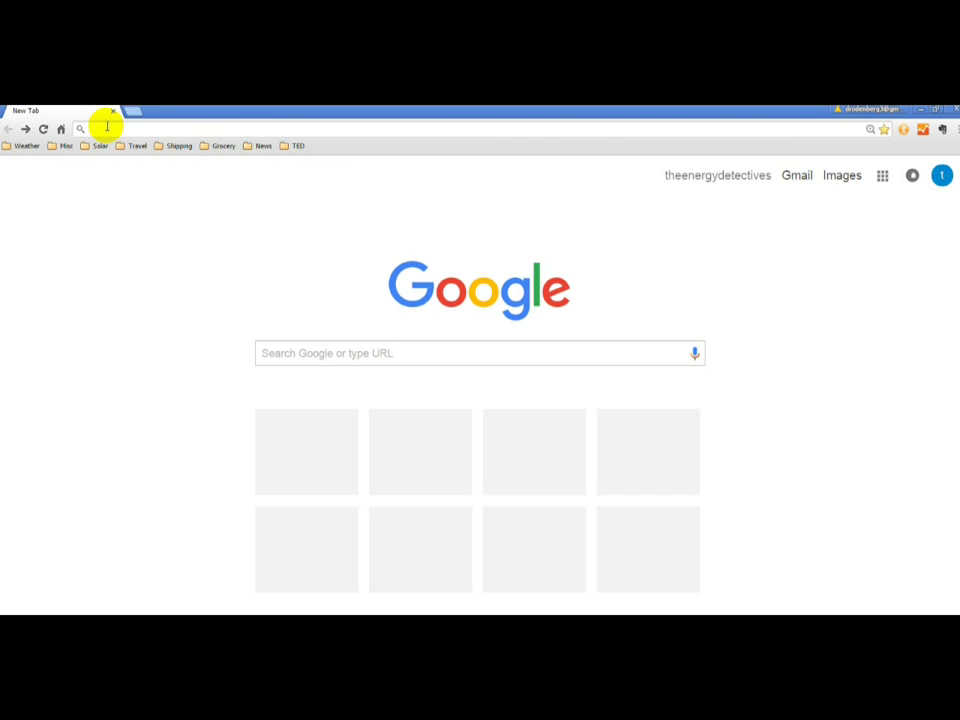
pyautogui.write('www.th')
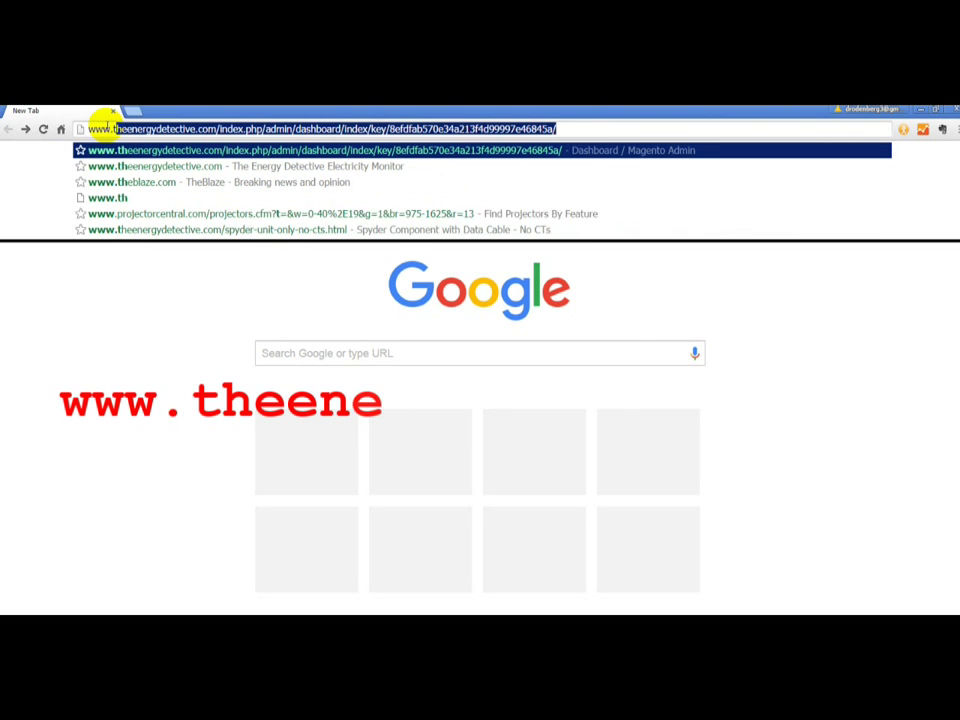
pyautogui.write('eenergyd')
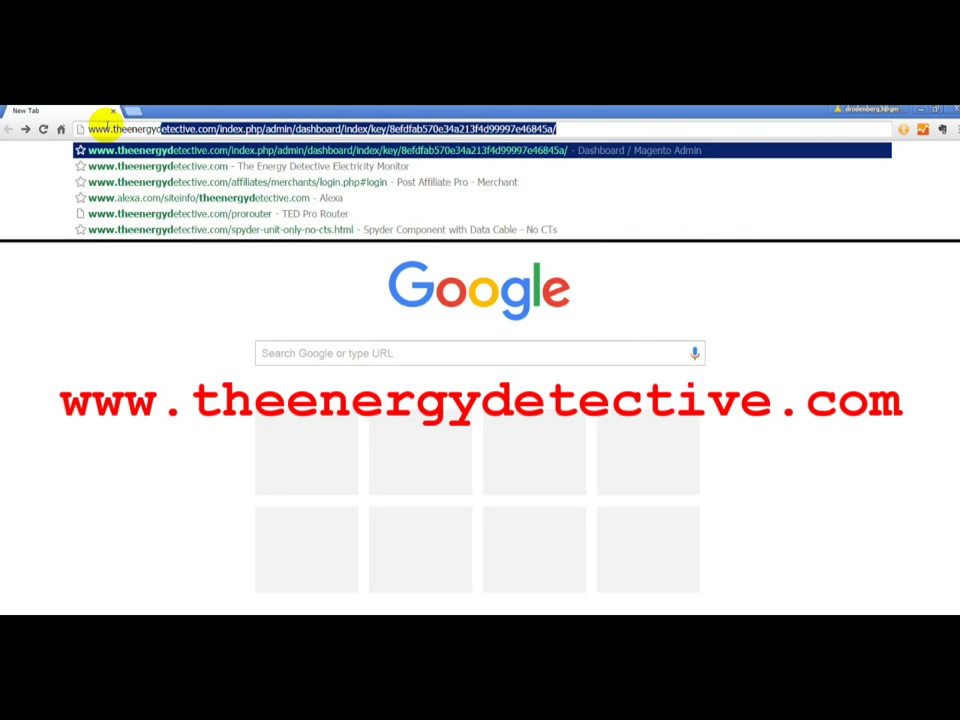
pyautogui.write('etective.com')
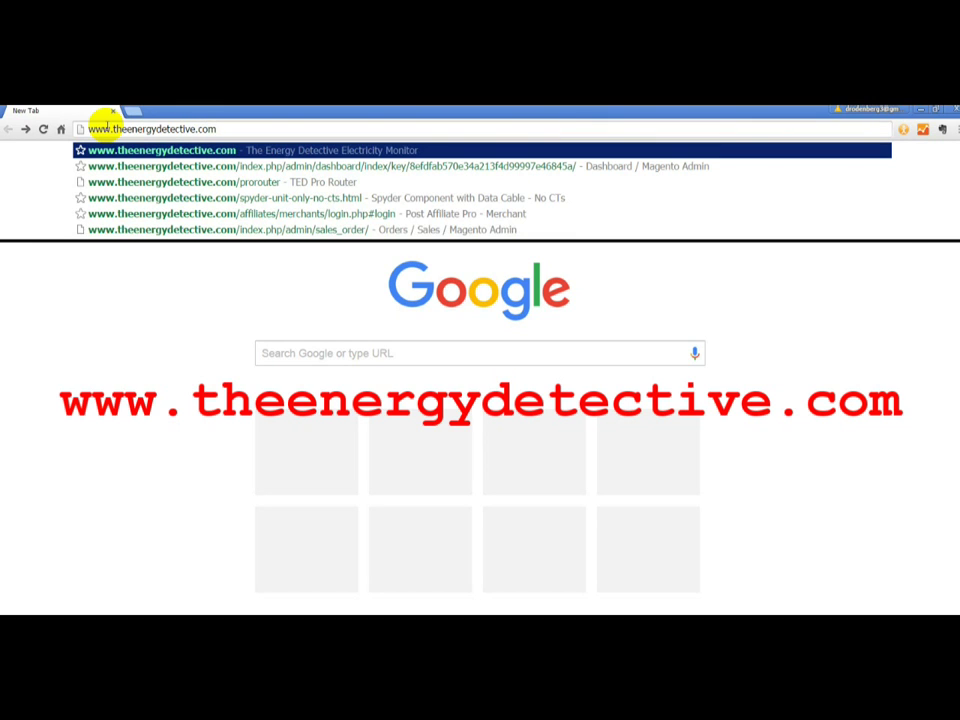
pyautogui.press('Return')
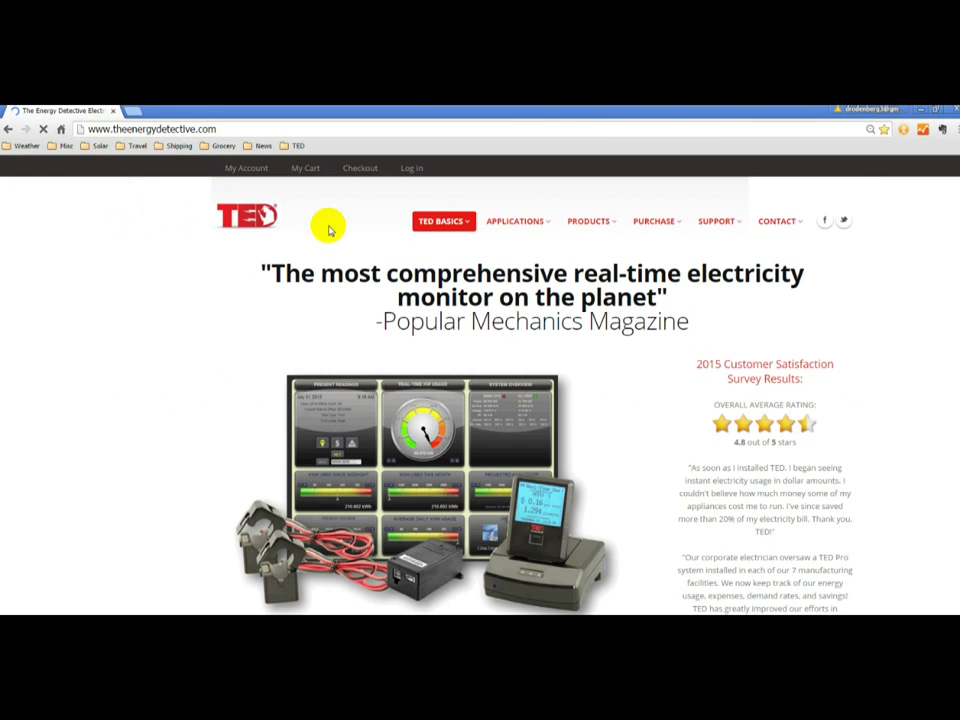
# - Find the Installation Utility among the TED Pro Series support documents and download its Windows version
pyautogui.moveTo(725, 223)
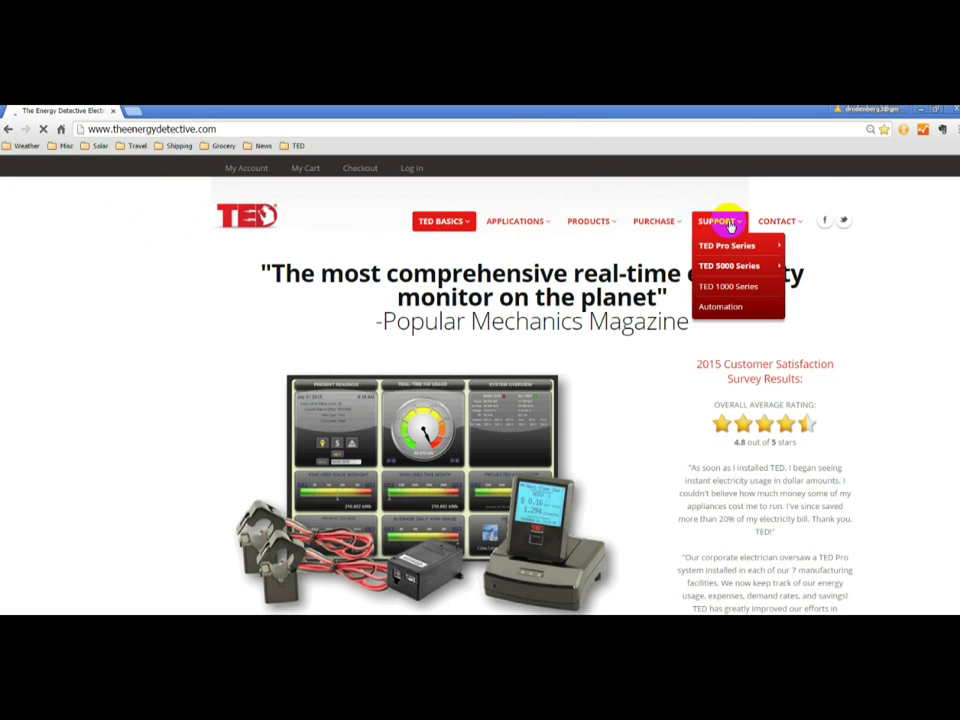
pyautogui.moveTo(730, 246)
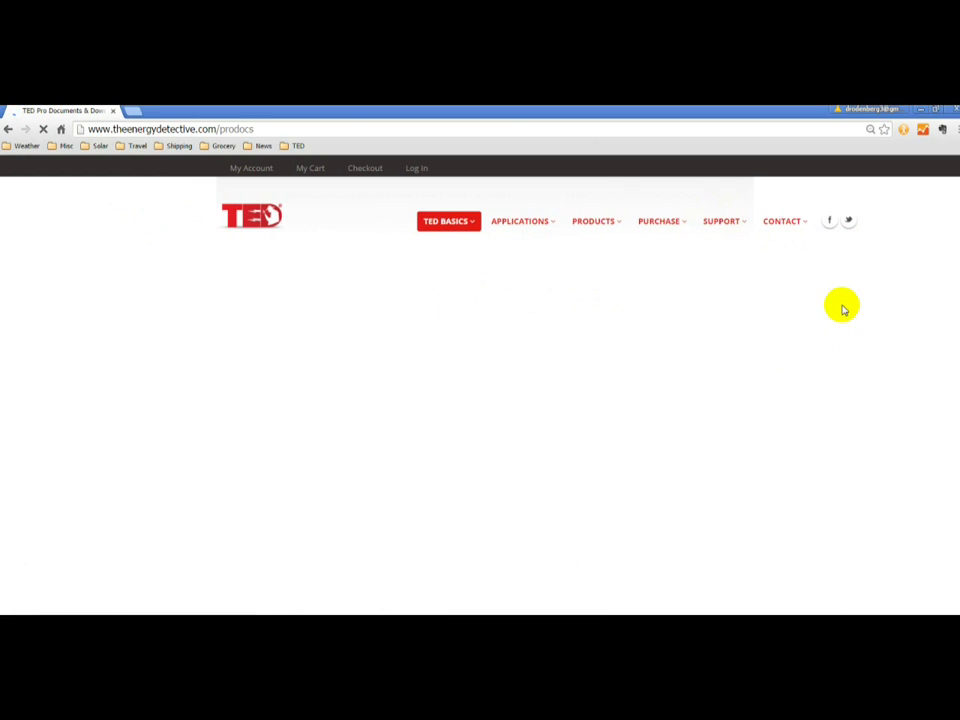
pyautogui.scroll(-2, 845, 312)
pyautogui.scroll(-1, 845, 312)
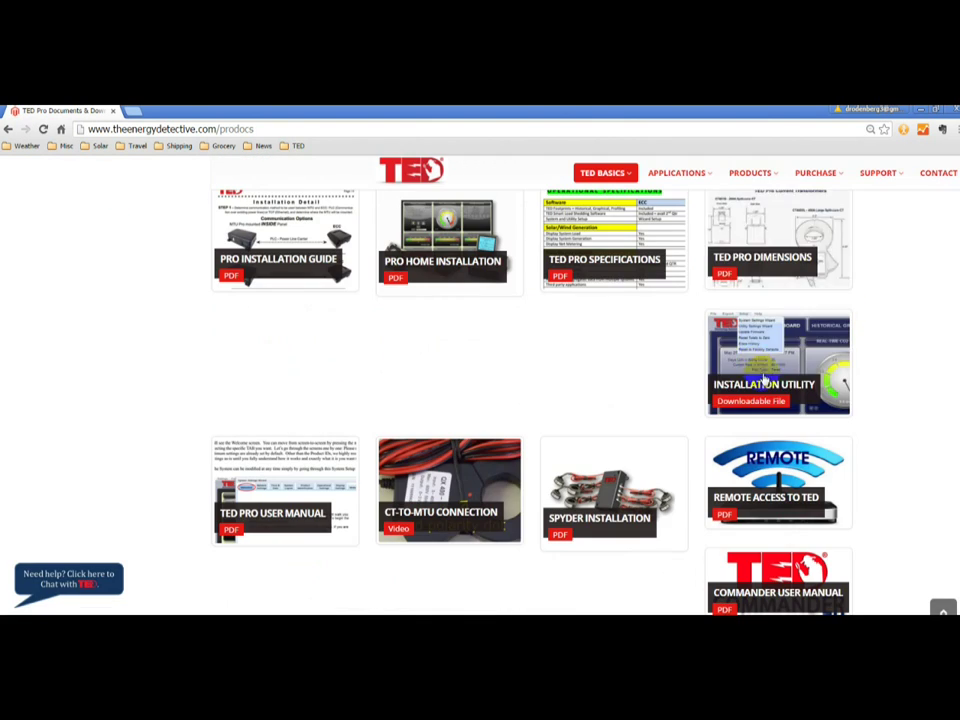
pyautogui.click(779, 360)
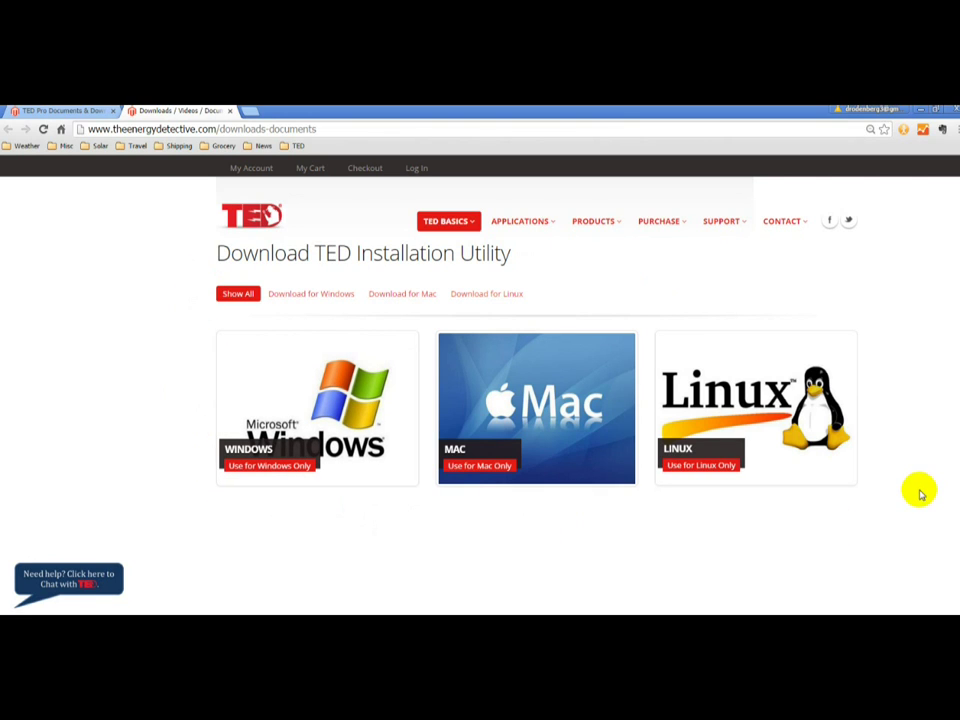
pyautogui.click(289, 407)
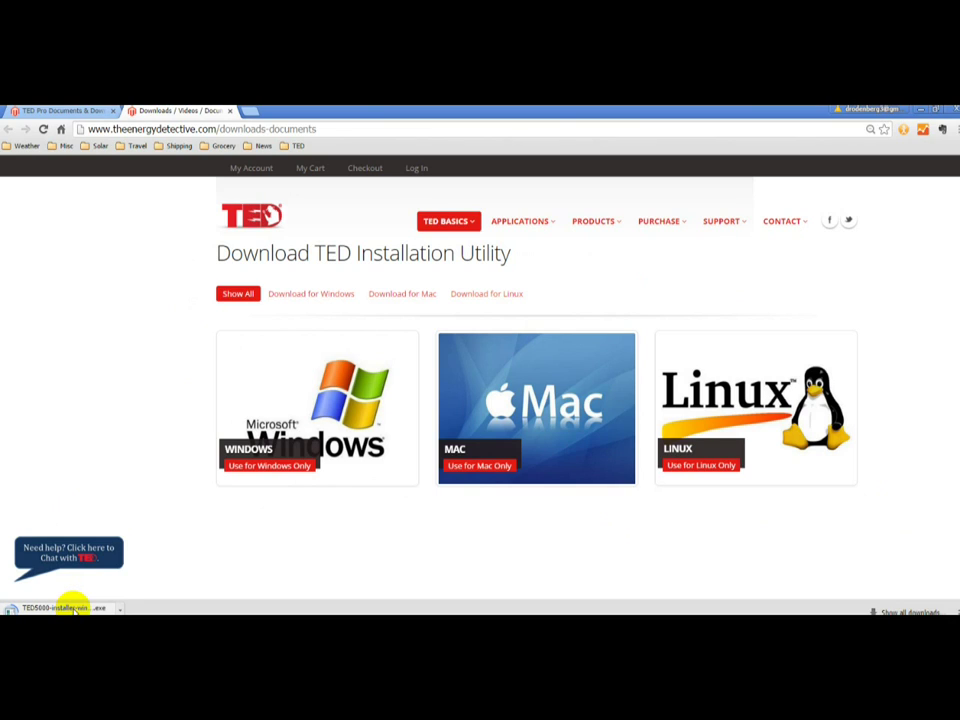
# - Run the downloaded TED5000 installer and launch the found MTU3000 device in the browser from the Installation Utility
pyautogui.click(73, 607)
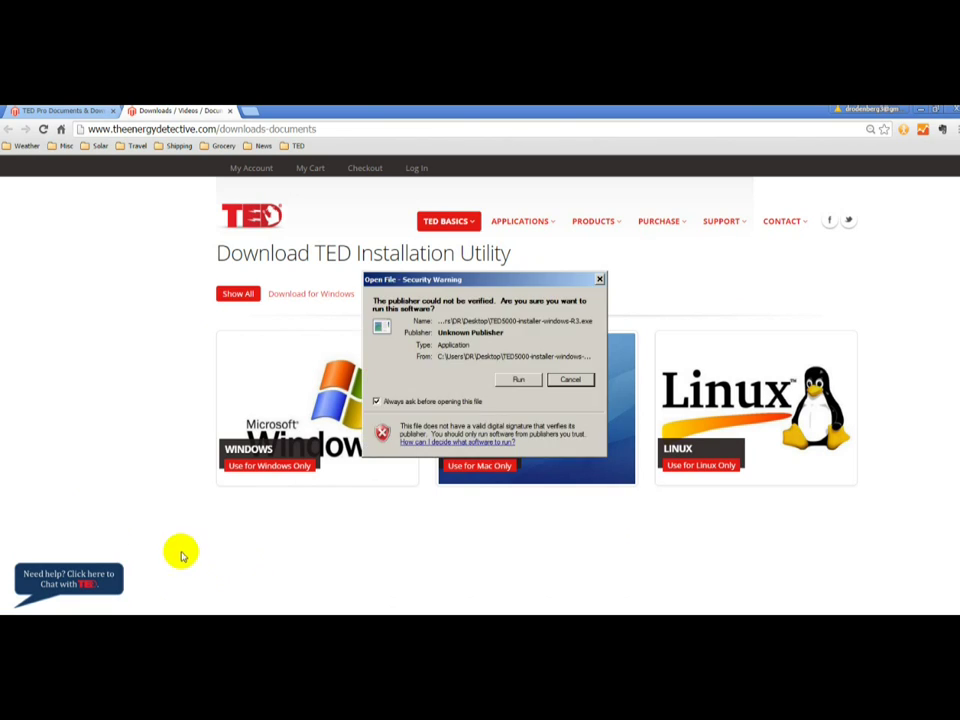
pyautogui.click(520, 381)
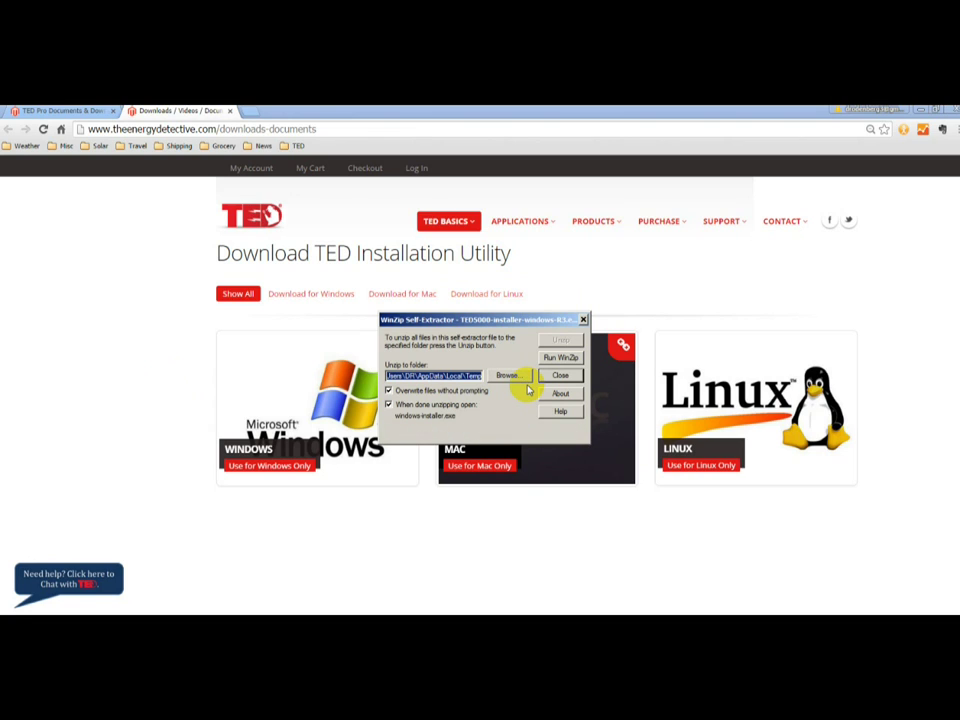
pyautogui.click(528, 389)
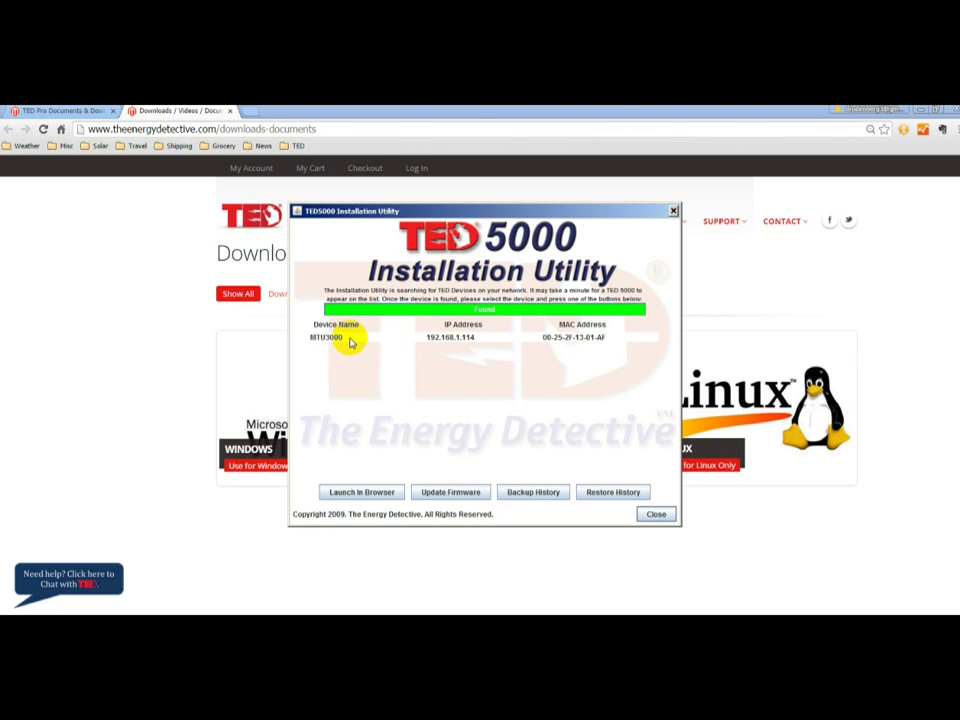
pyautogui.click(350, 341)
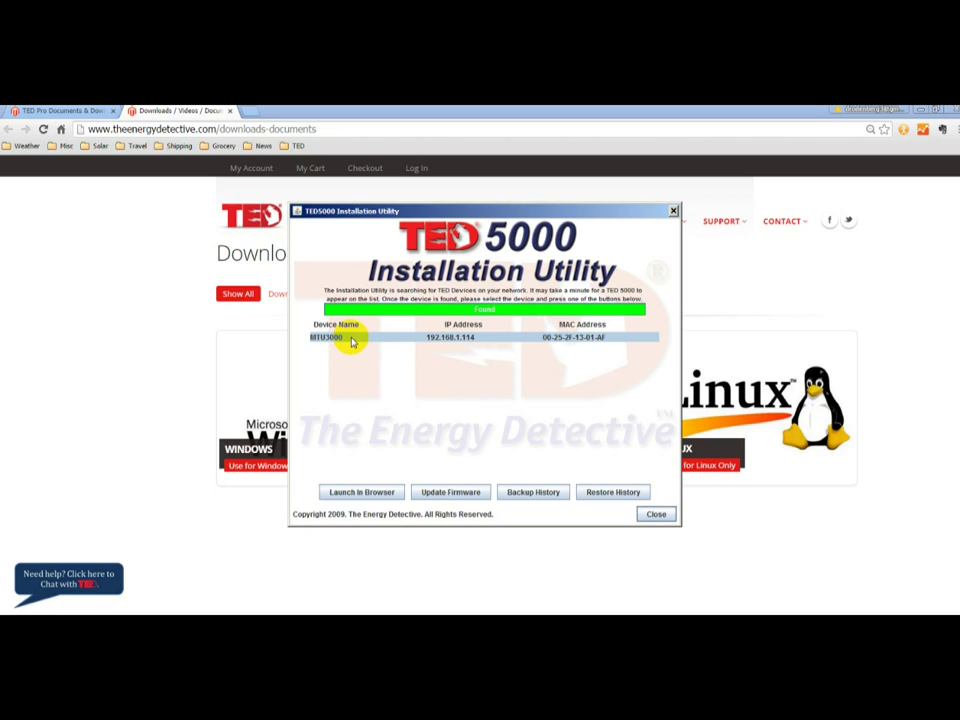
pyautogui.click(347, 493)
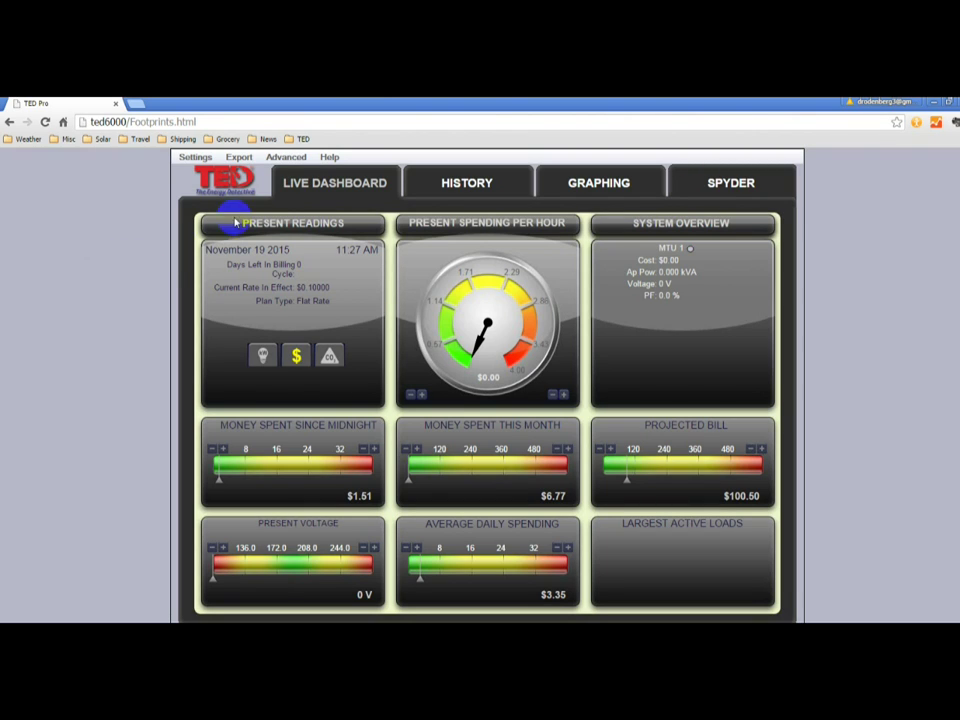
# - Open the firmware update dialog of the launched TED Pro dashboard
pyautogui.click(285, 157)
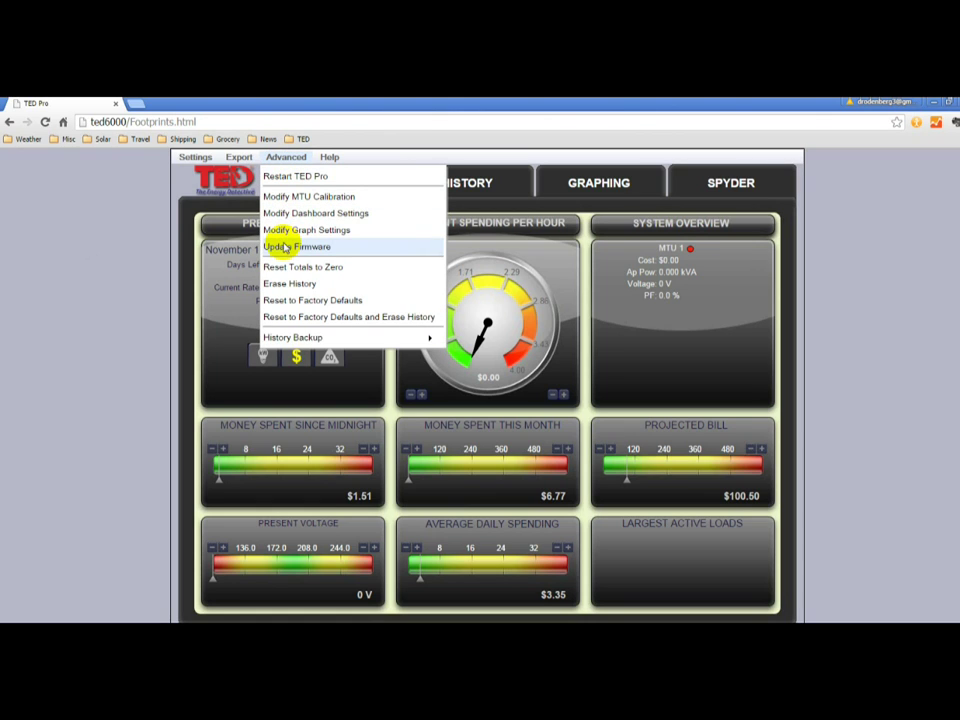